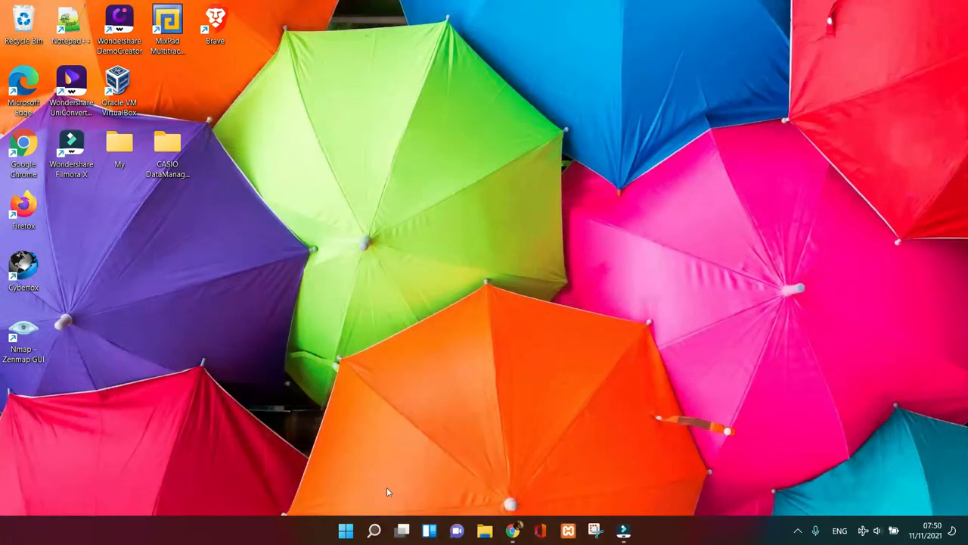
# Step: Launch the DirectX Diagnostic Tool by running dxdiag from Windows Search
pyautogui.click(374, 530)
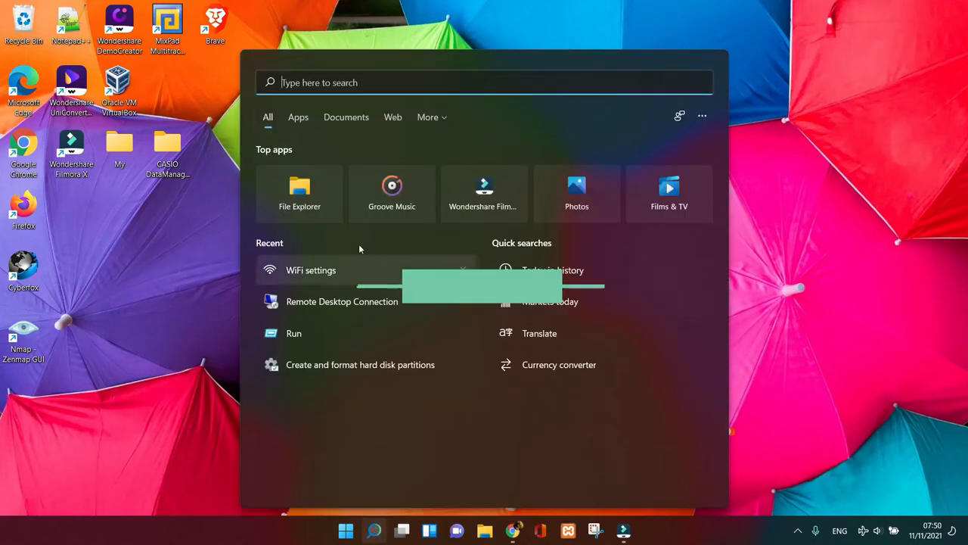
pyautogui.write('dxdia')
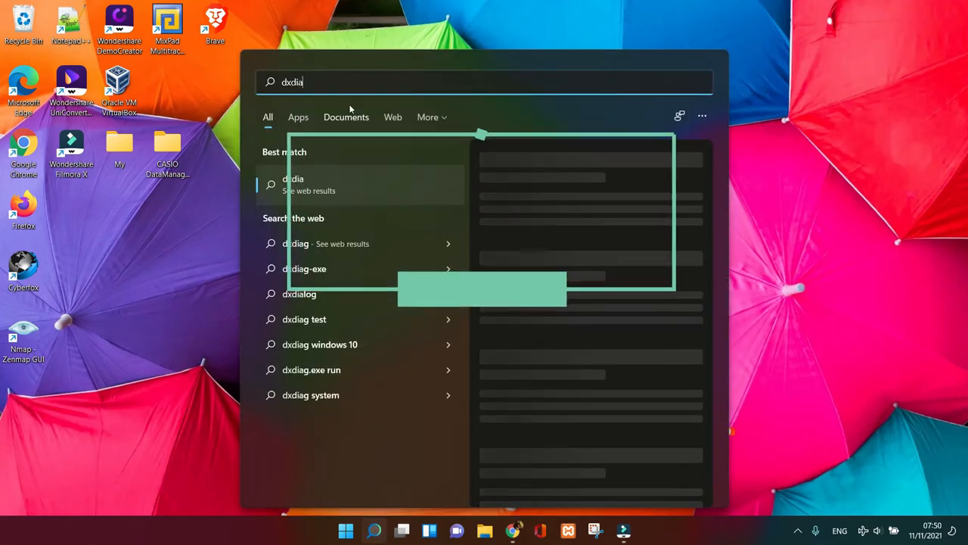
pyautogui.write('g')
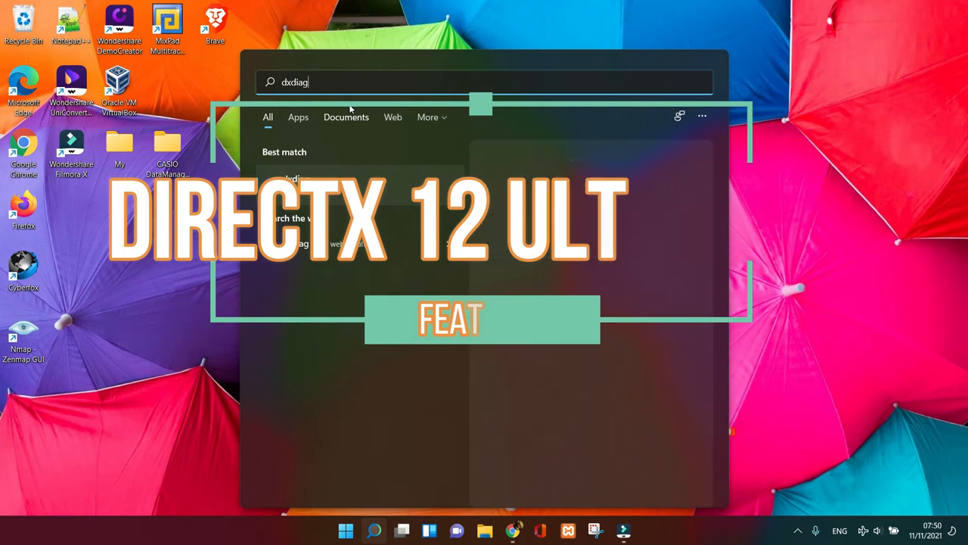
pyautogui.press('Return')
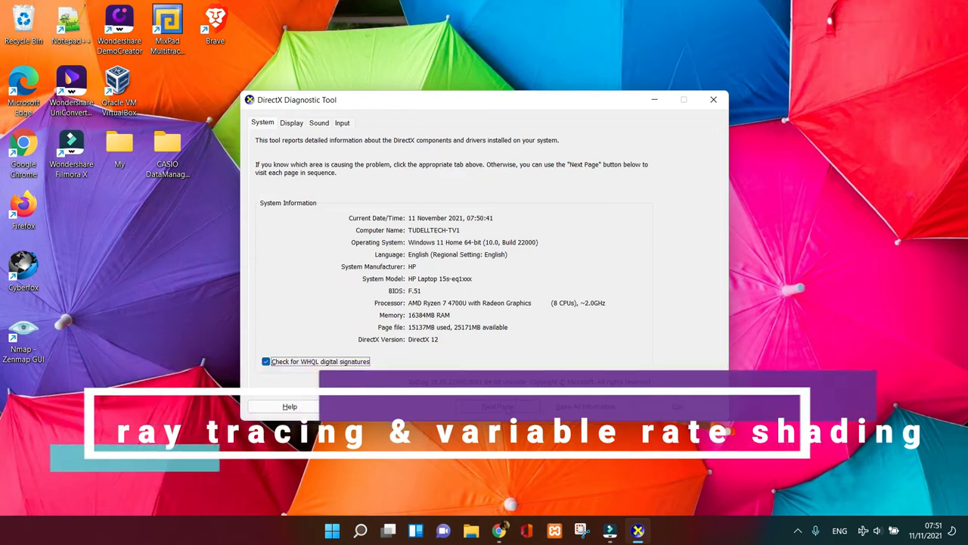
# Step: Show the Display device and driver report and select the 'No problems found.' note
pyautogui.click(498, 406)
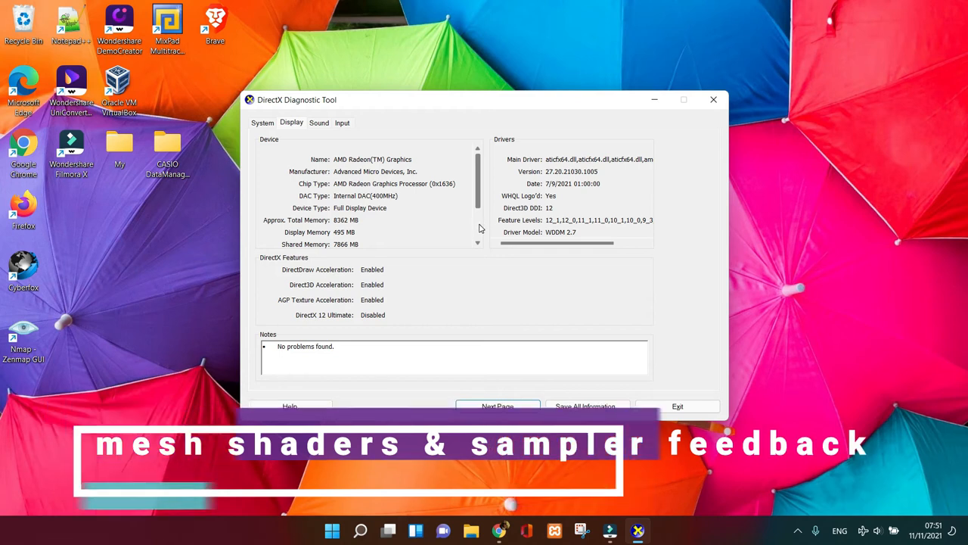
pyautogui.scroll(-3, 480, 227)
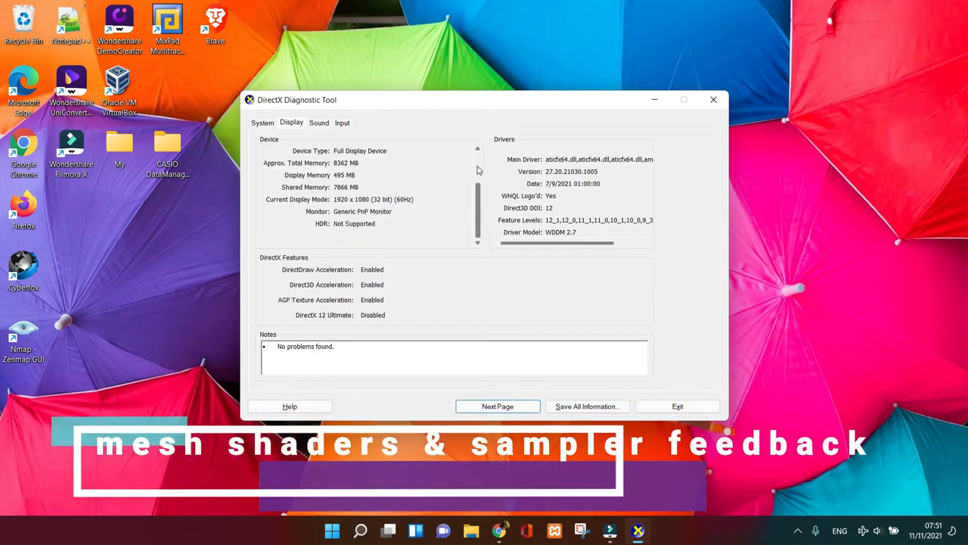
pyautogui.scroll(3, 477, 175)
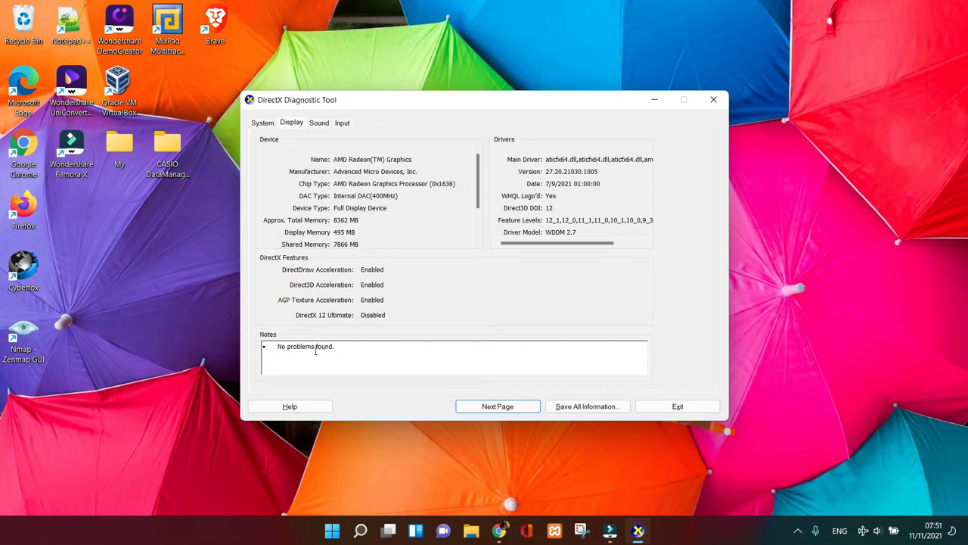
pyautogui.click(277, 352)
pyautogui.click(340, 346)
pyautogui.hotkey('ctrl', 'shift', 'Left')
pyautogui.hotkey('ctrl', 'shift', 'Left')
pyautogui.hotkey('ctrl', 'shift', 'Left')
pyautogui.hotkey('ctrl', 'shift', 'Left')
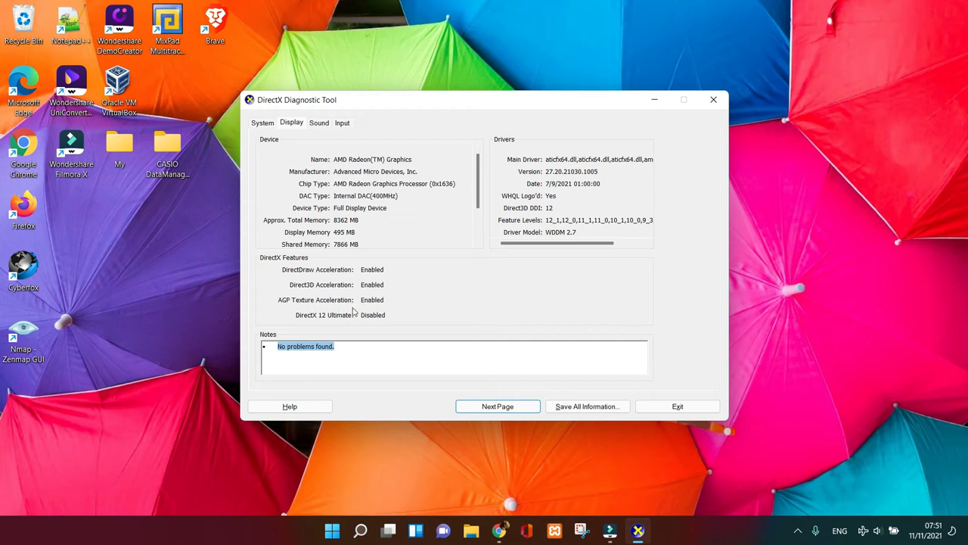
pyautogui.click(477, 227)
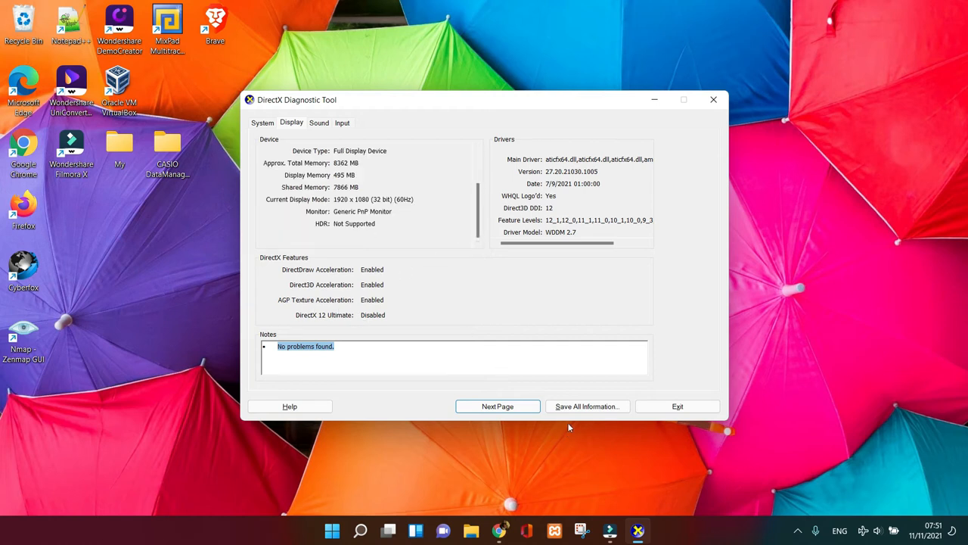
# Step: Review the Sound report, then show the Input devices report listing mouse, keyboard and HID devices
pyautogui.click(498, 406)
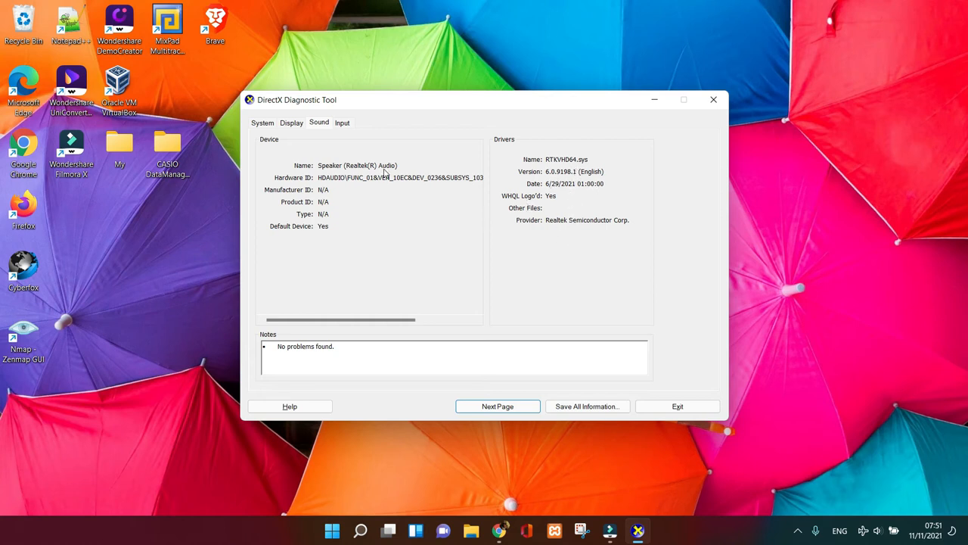
pyautogui.click(341, 122)
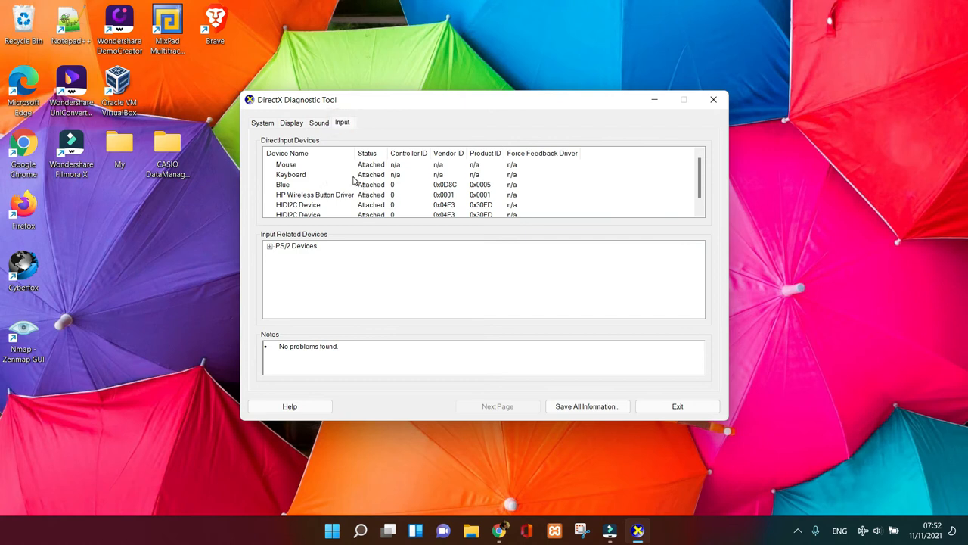
pyautogui.click(698, 212)
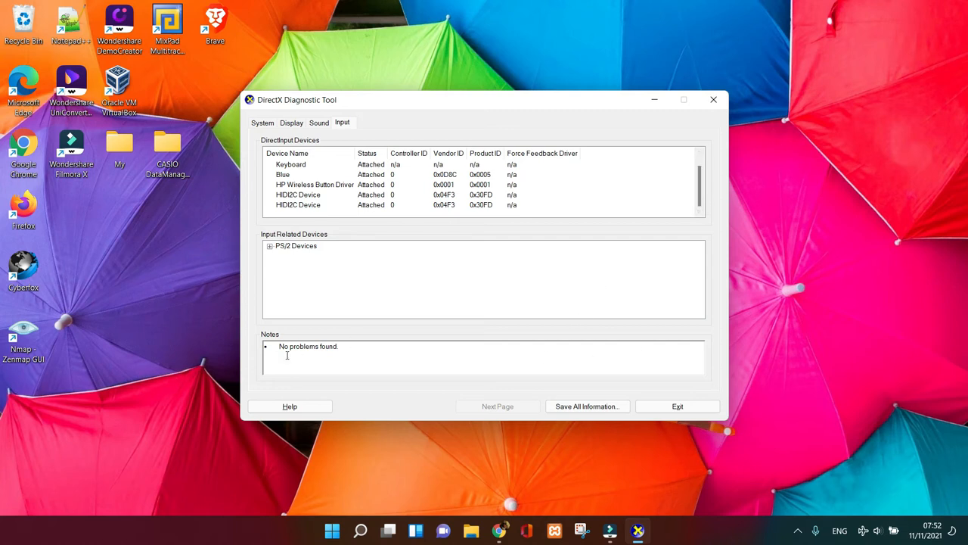
# Step: Return to the System summary reporting DirectX Version as DirectX 12
pyautogui.click(262, 123)
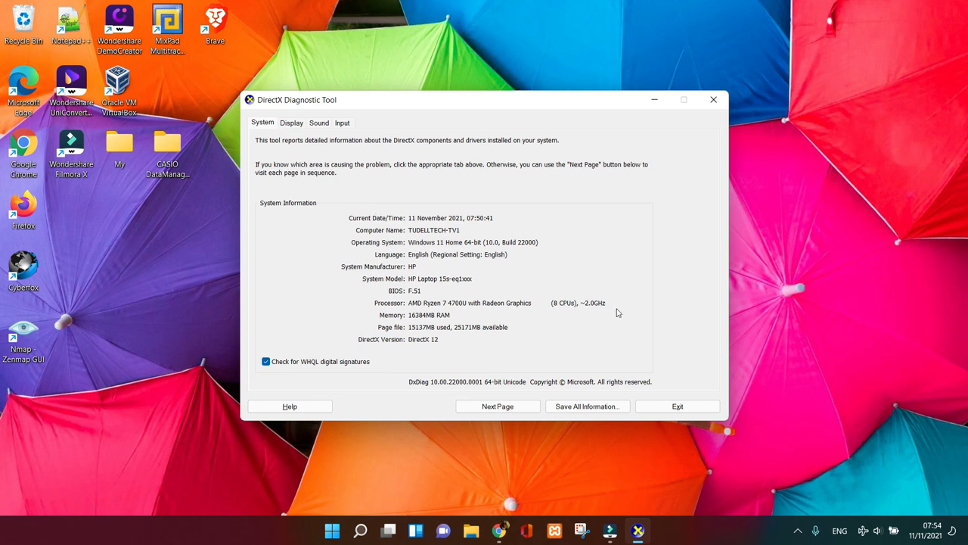
# Step: Close the DirectX Diagnostic Tool and dismiss the About Windows dialog
pyautogui.click(677, 407)
pyautogui.moveTo(360, 530)
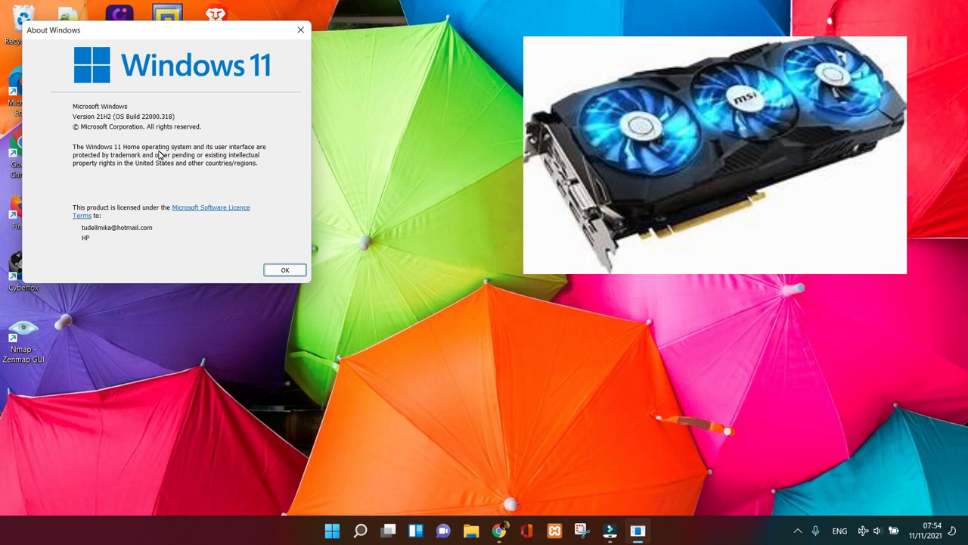
pyautogui.click(285, 270)
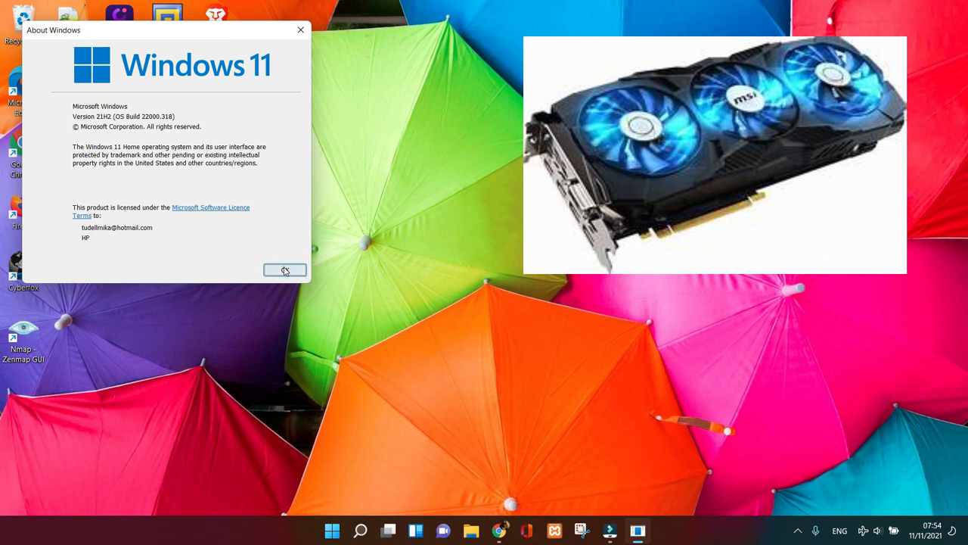